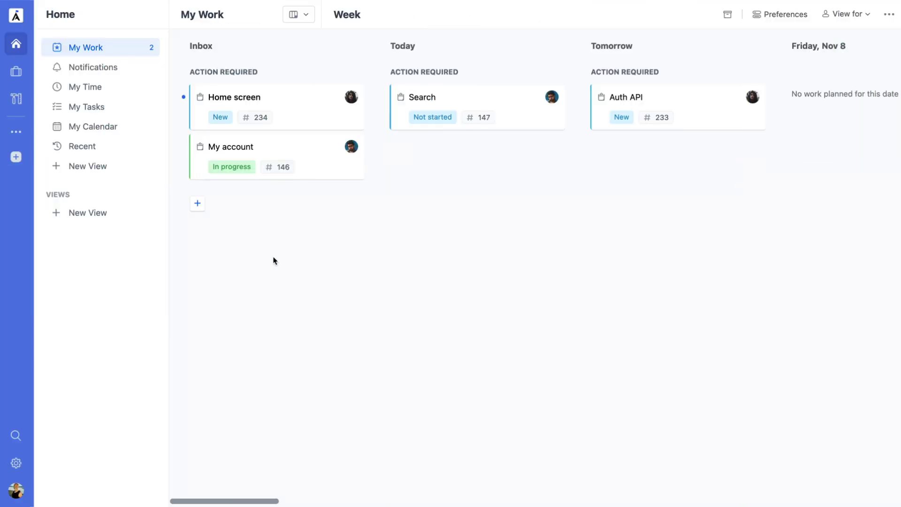
Step: Start a new workspace tag named 'Design Review' and give it the orange colour
click(16, 157)
click(190, 257)
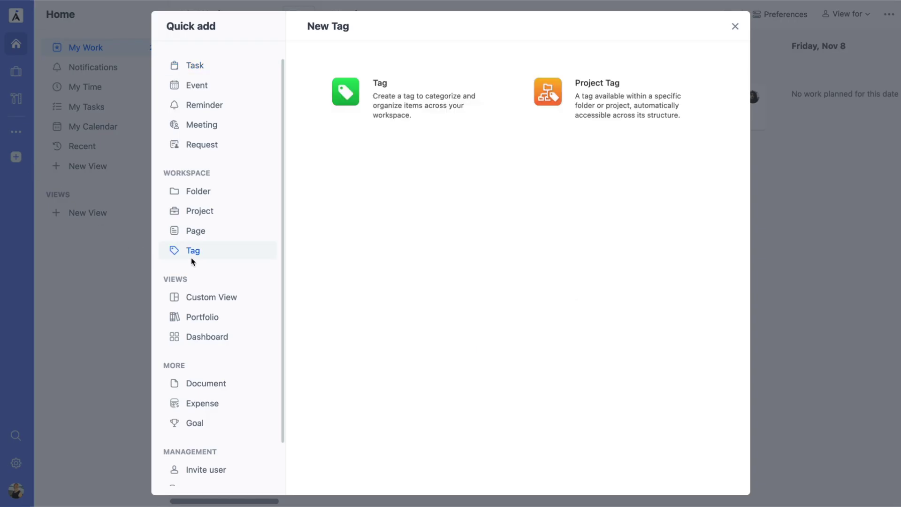
click(417, 98)
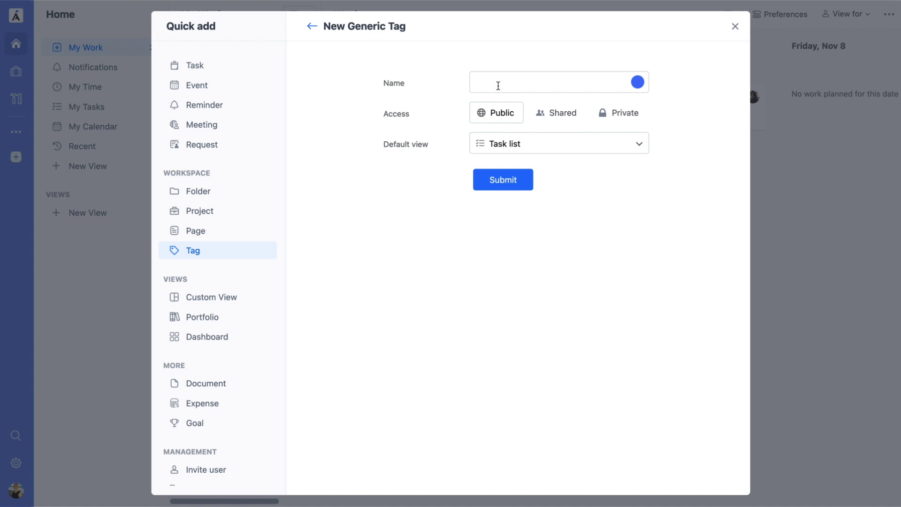
text(Design Review)
click(636, 83)
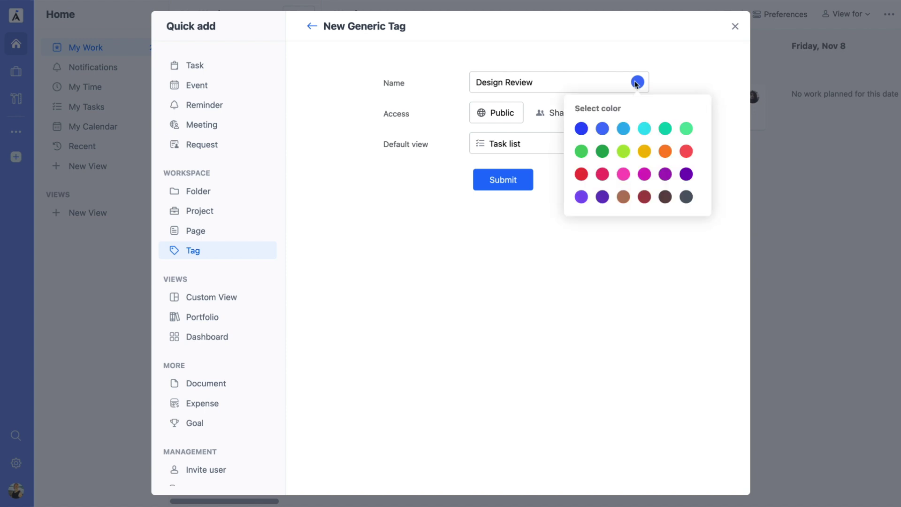
click(664, 150)
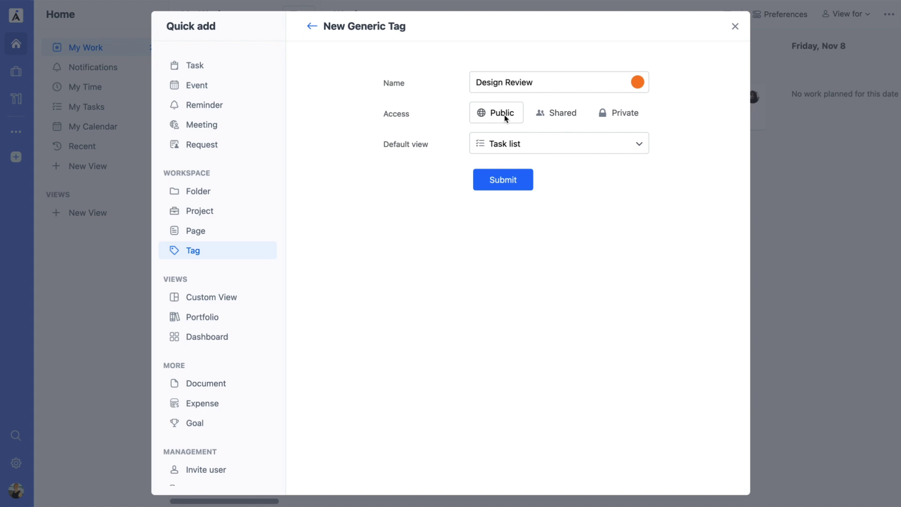
Step: Set the tag's access to private and submit it
click(552, 117)
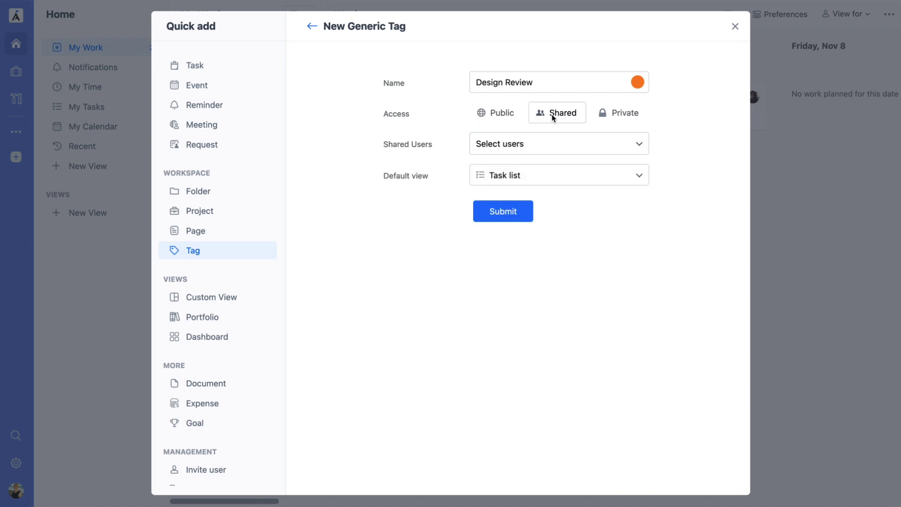
click(556, 143)
click(557, 142)
click(608, 114)
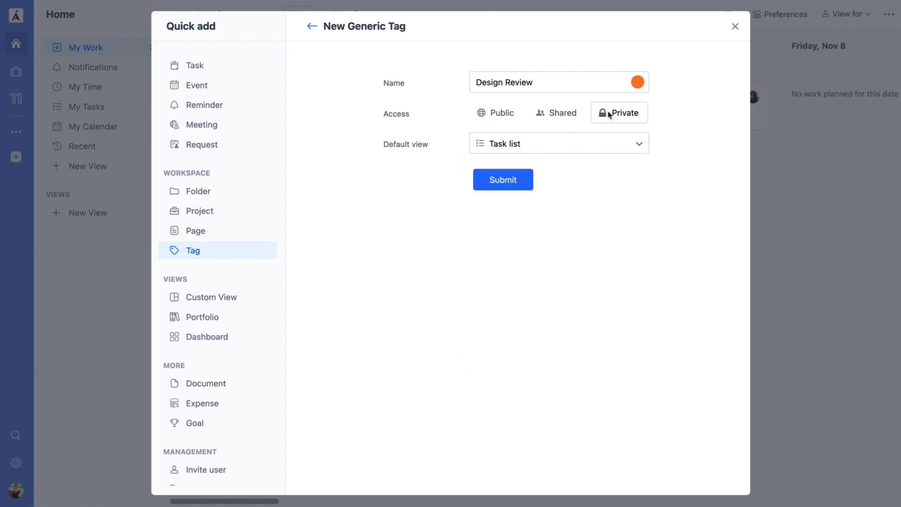
click(511, 179)
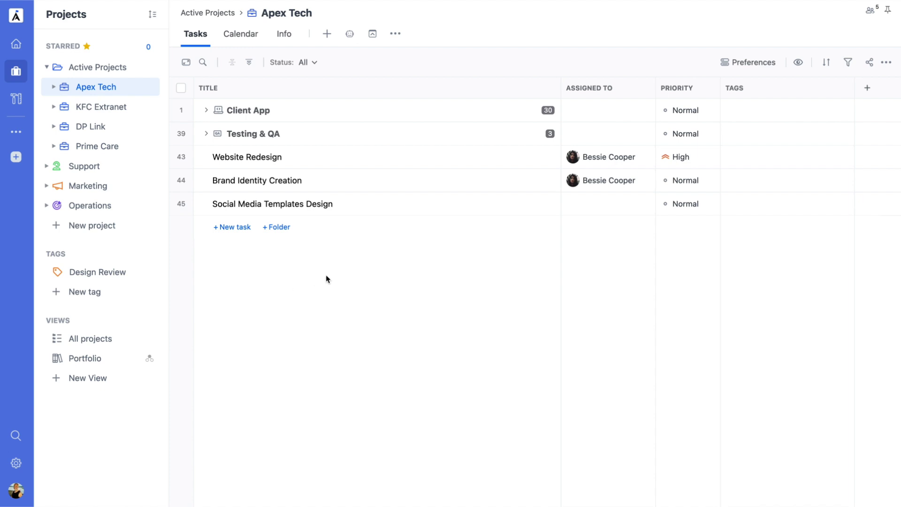
Step: Add the Design Review tag to the Website Redesign task from its details panel
click(311, 157)
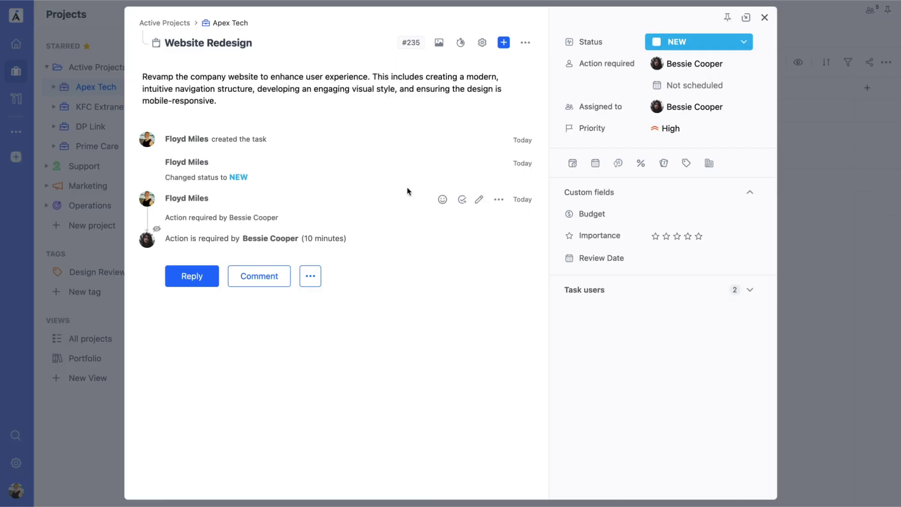
click(685, 162)
click(674, 221)
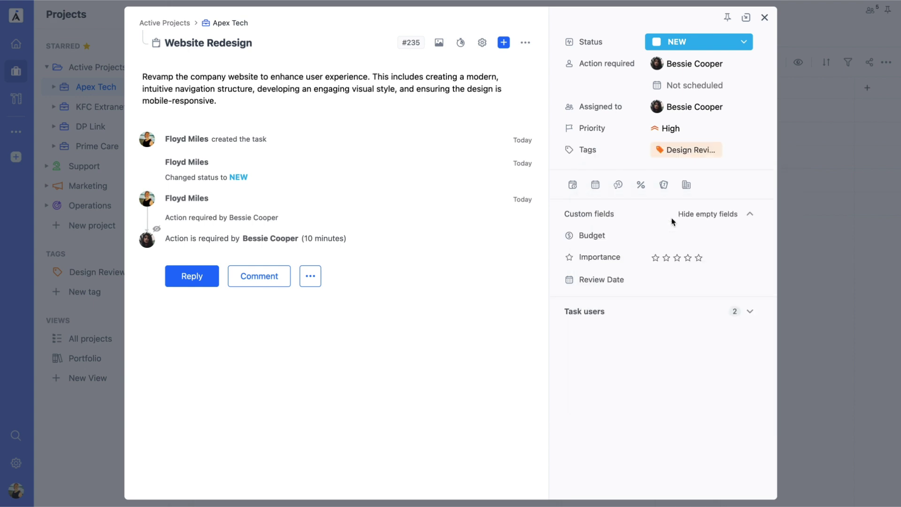
click(797, 217)
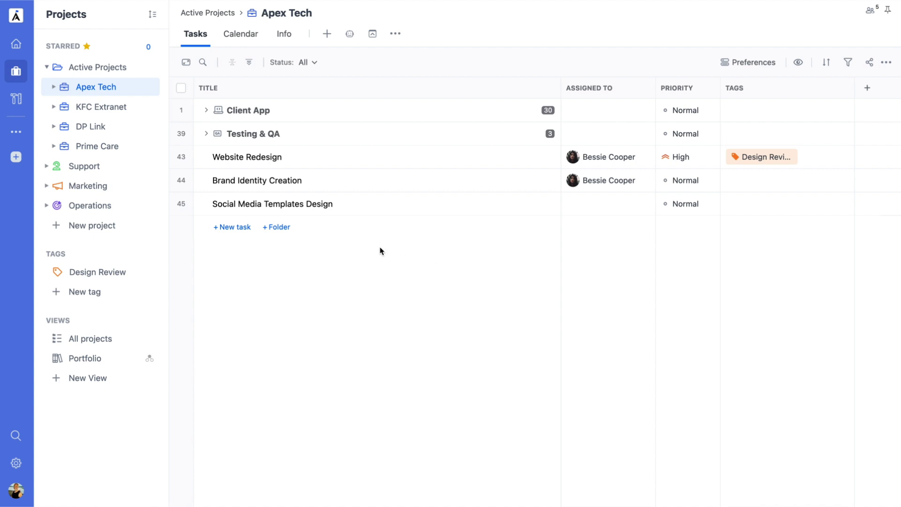
Step: Bulk-tag Brand Identity Creation and Social Media Templates Design with Design Review, then list the tag's tasks
click(182, 181)
click(181, 203)
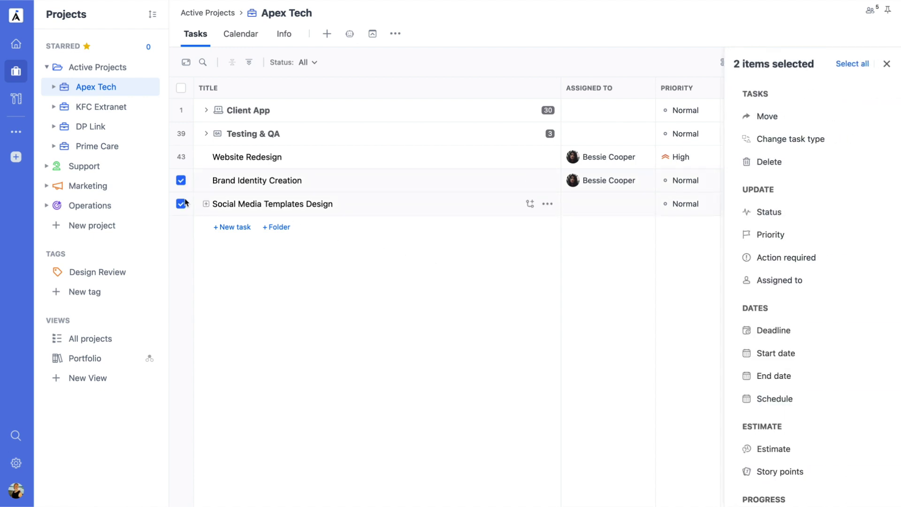
scroll(756, 323, down, 3)
scroll(754, 328, down, 2)
click(769, 370)
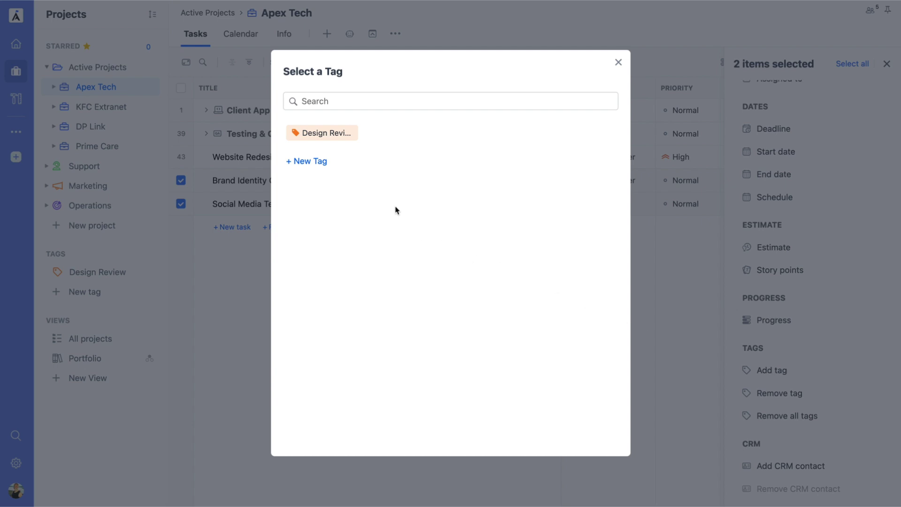
click(335, 134)
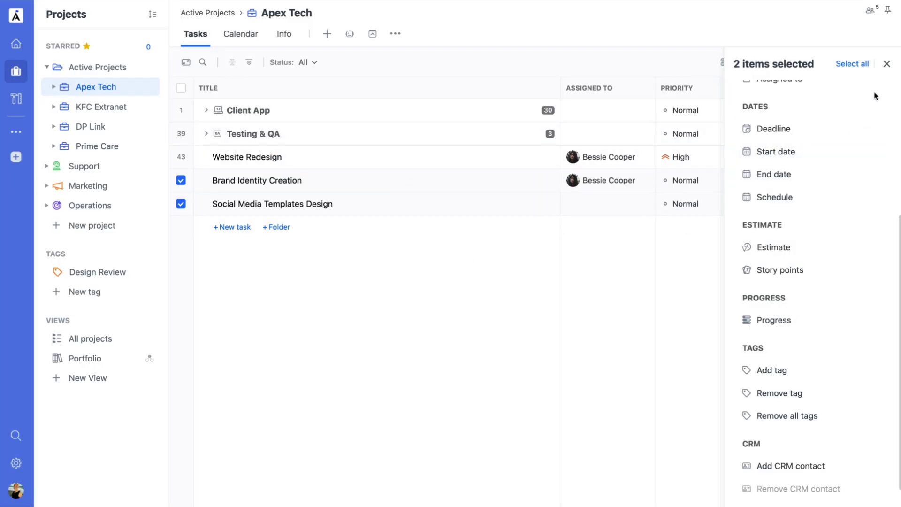
click(886, 63)
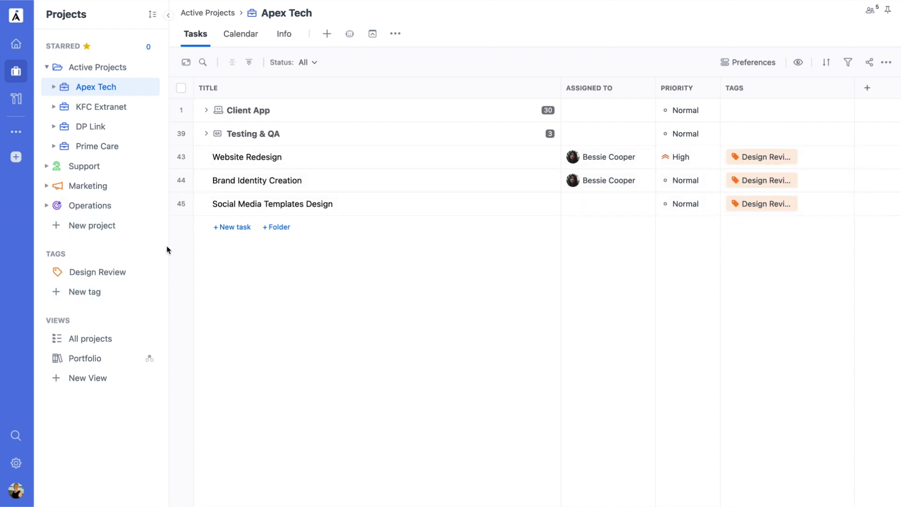
click(114, 278)
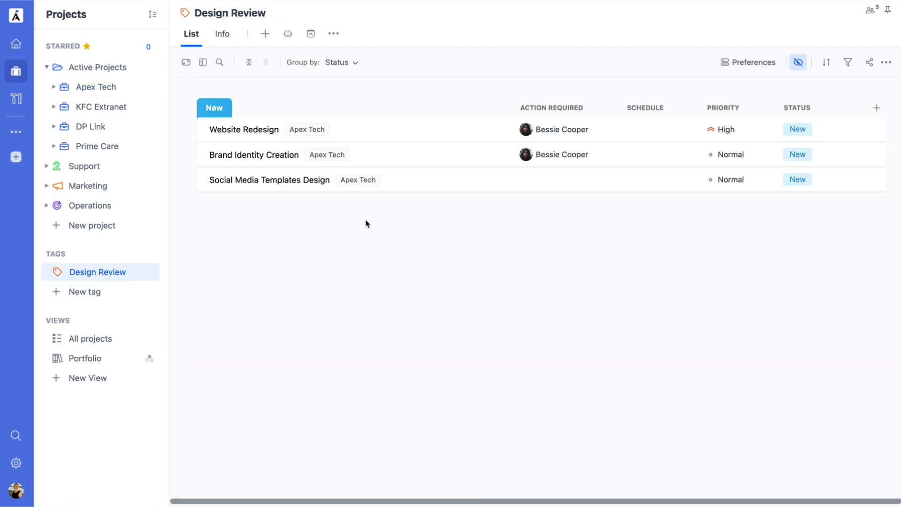
Step: Check the view types available for the Design Review list, then open the tag's details
click(265, 33)
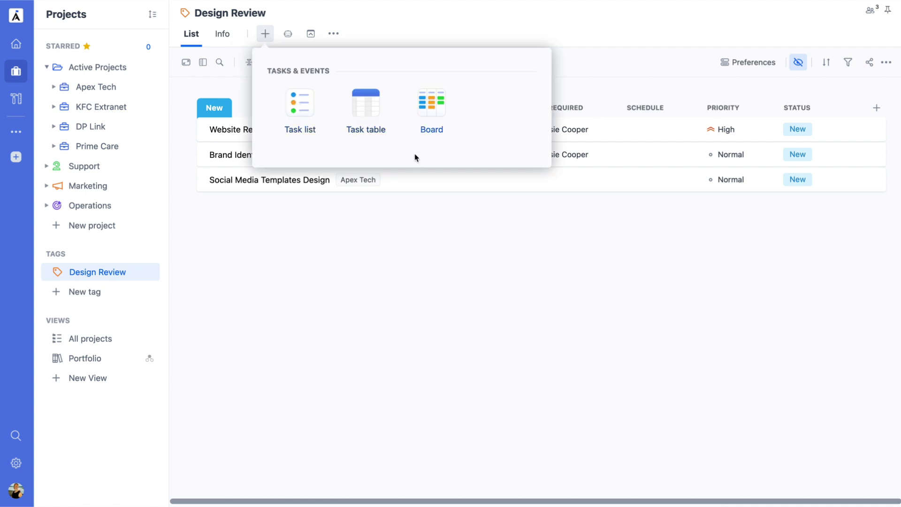
click(412, 234)
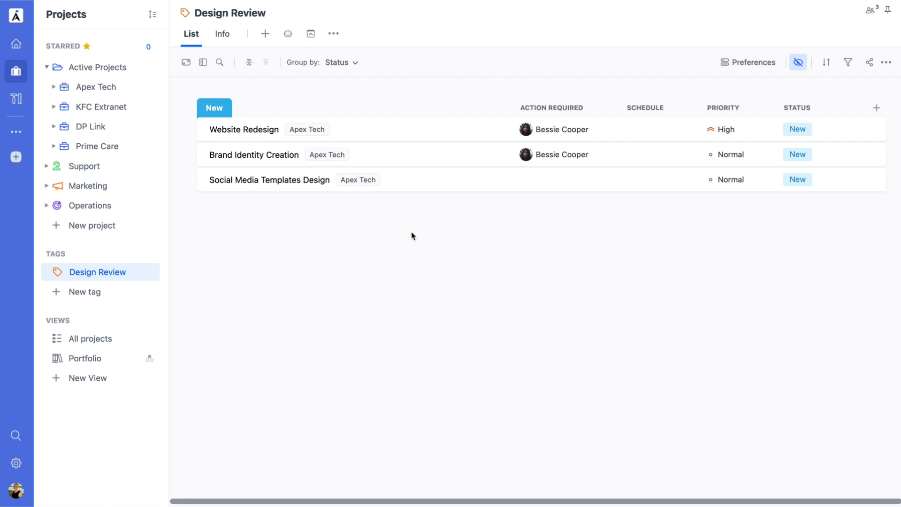
click(230, 32)
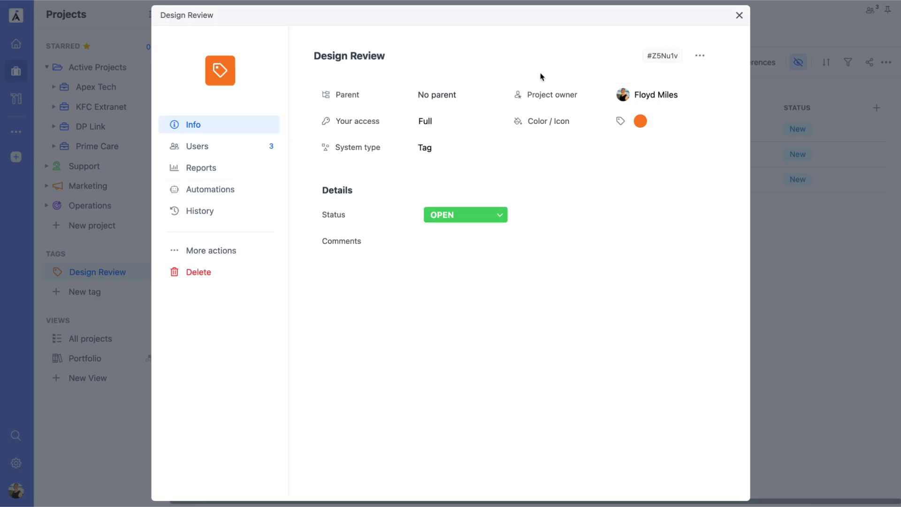
Step: Review the Design Review tag's Users, Reports and Automations sections
click(243, 145)
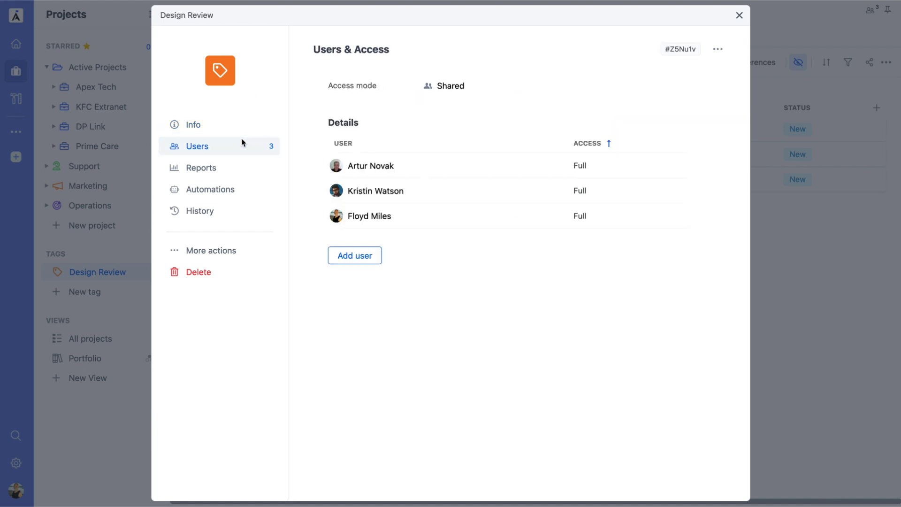
click(238, 167)
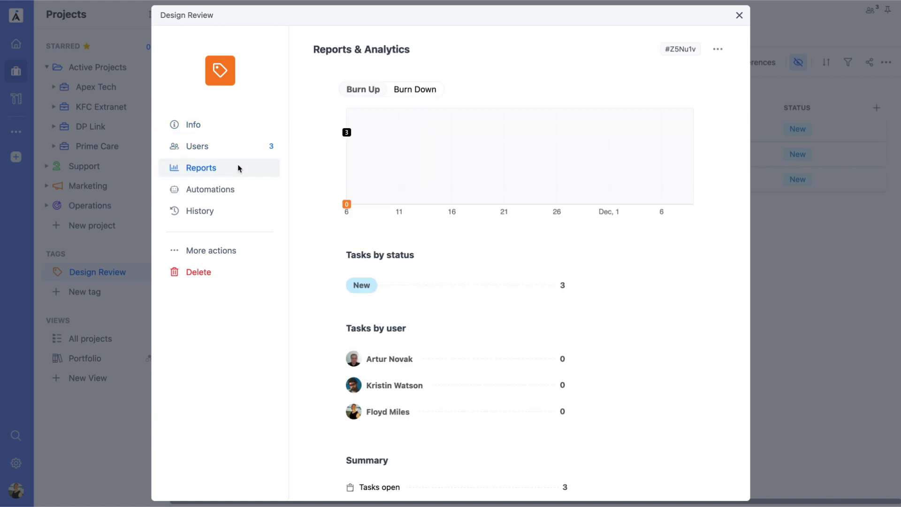
click(239, 185)
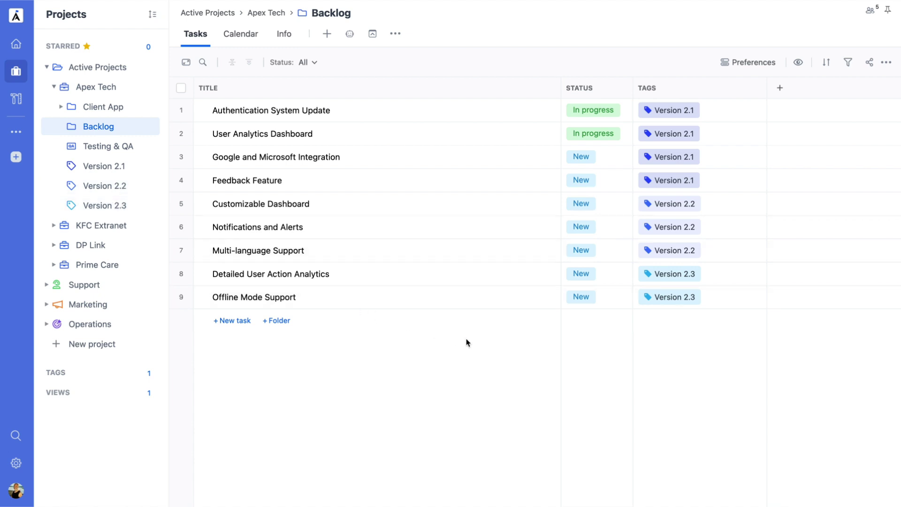
Step: Open the Version 2.1 tag page from a Backlog task
click(669, 157)
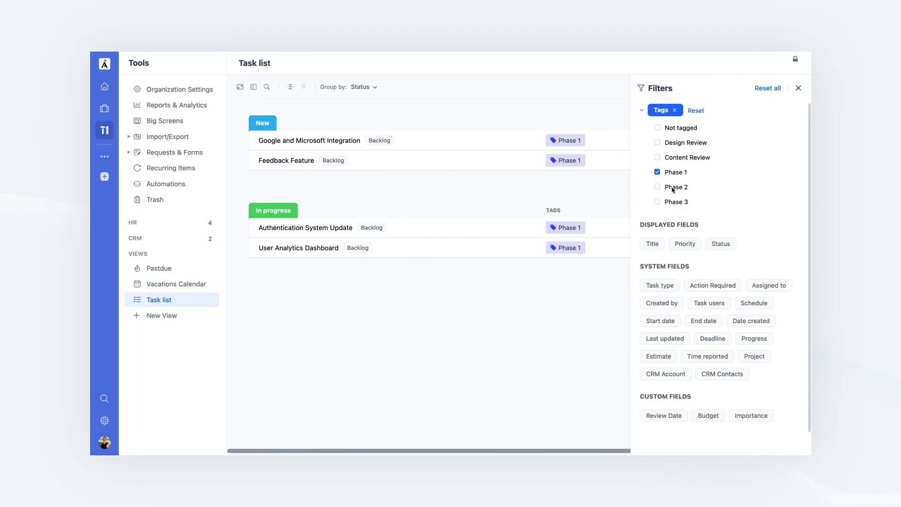
Step: Add Phase 2 and Phase 3 to the Phase 1 tag filter and close the filters
click(672, 188)
click(676, 203)
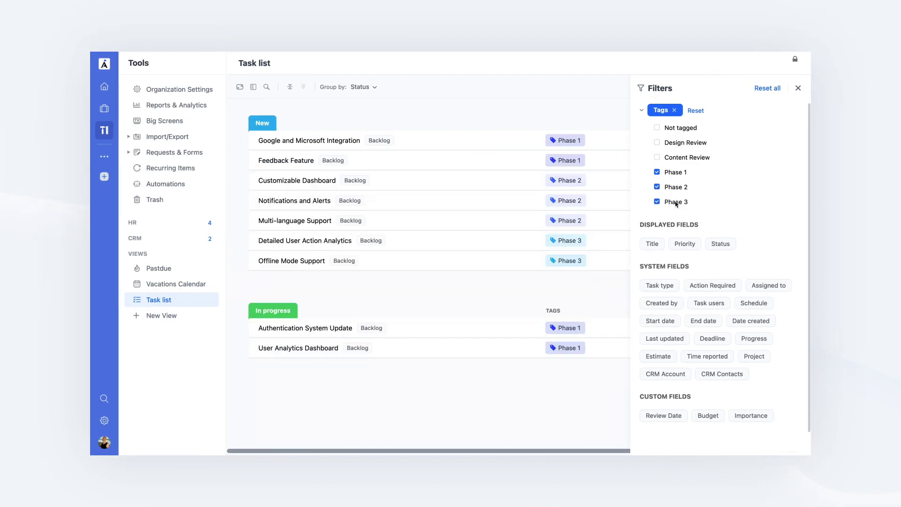
click(797, 89)
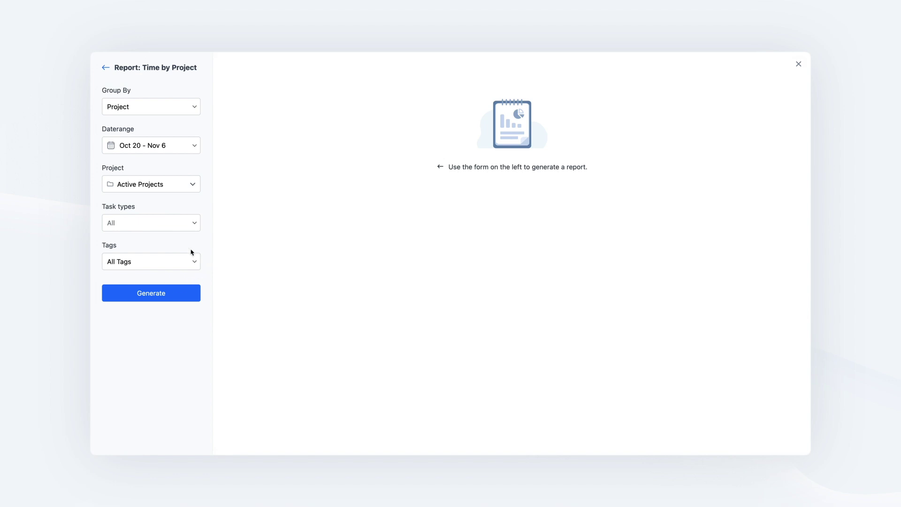
Step: Generate the Time by Project report for Active Projects, Oct 20 – Nov 6
click(162, 291)
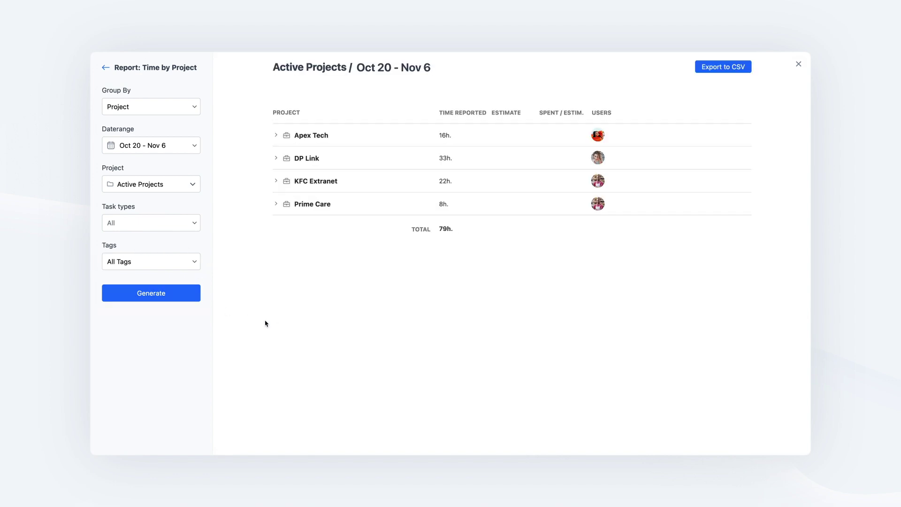